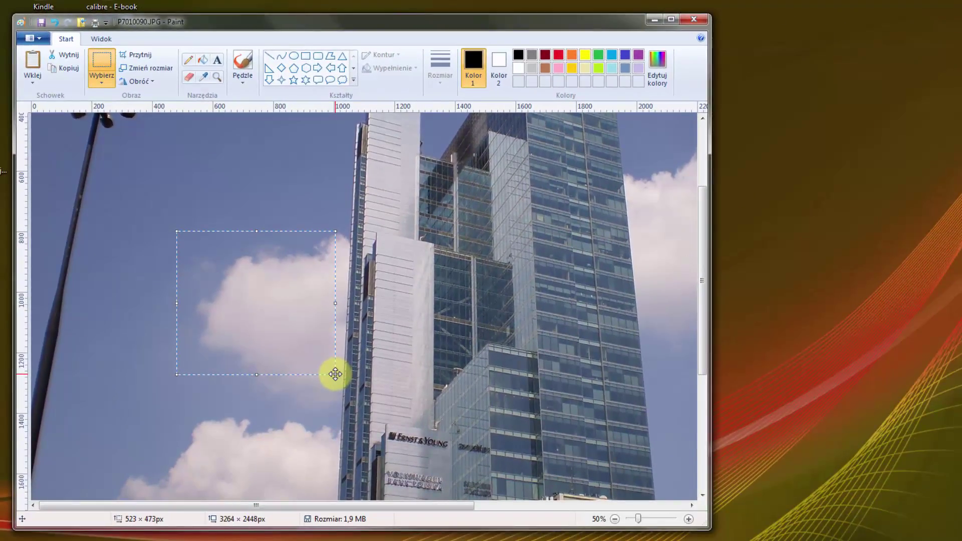
Paste a copy of the selected cloud into the sky beside the lamp post, deselect it, and undo the paste.
right_click(245, 251)
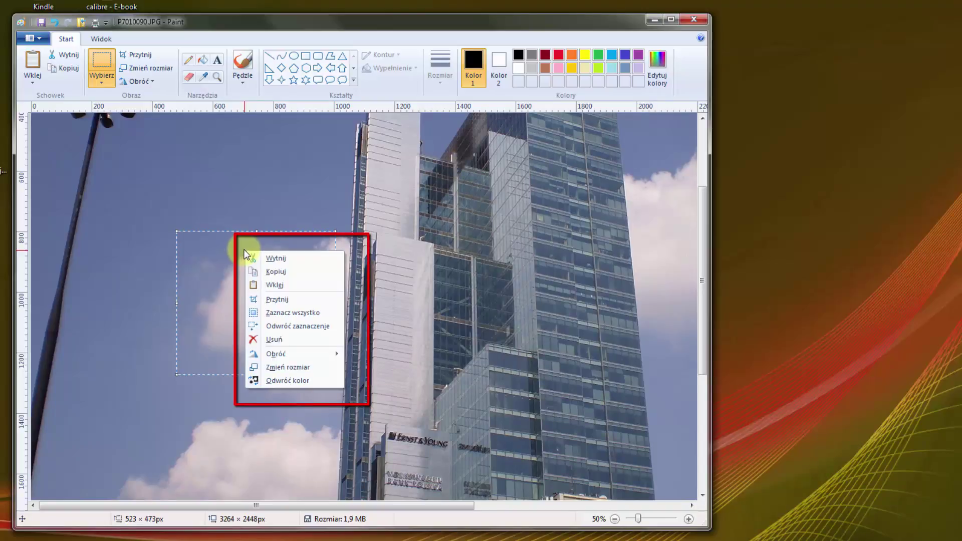
click(298, 272)
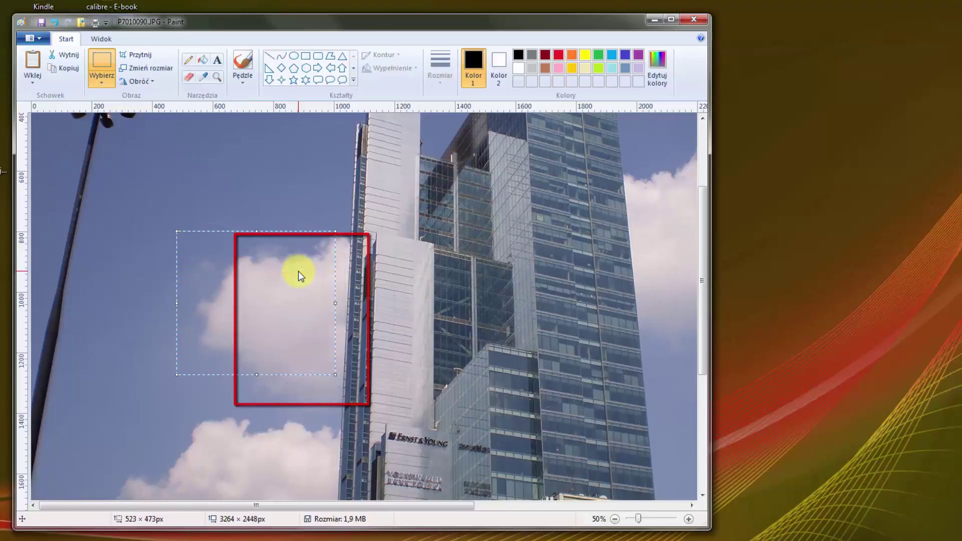
right_click(117, 144)
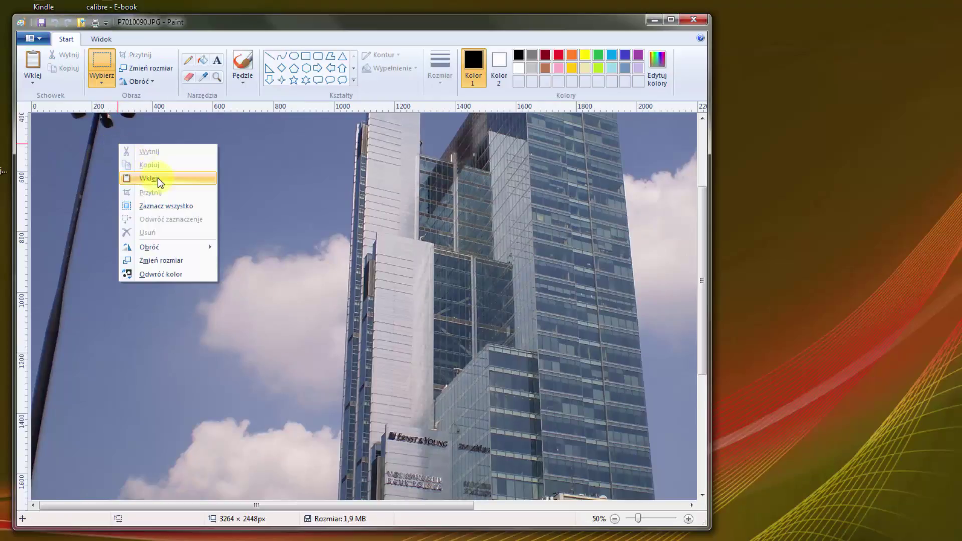
click(173, 178)
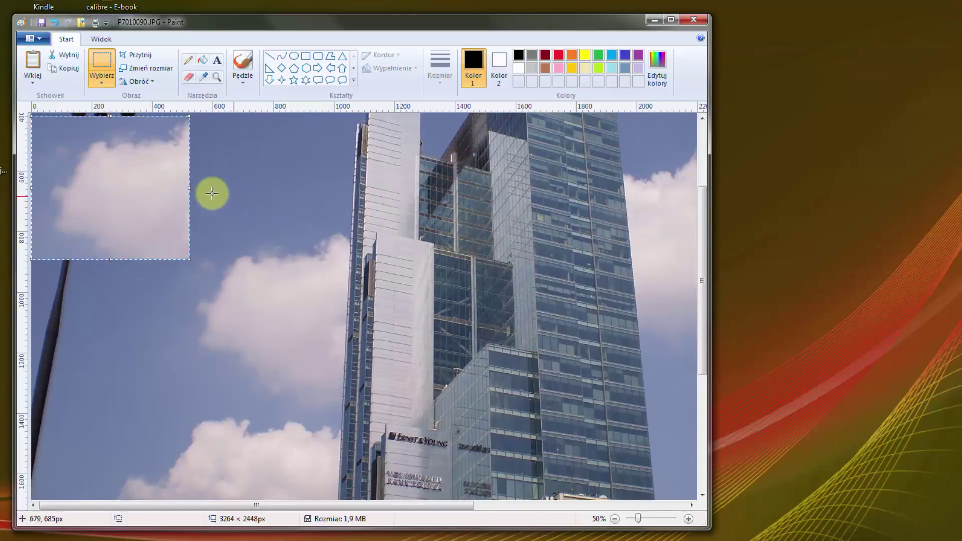
drag(96, 179, 180, 190)
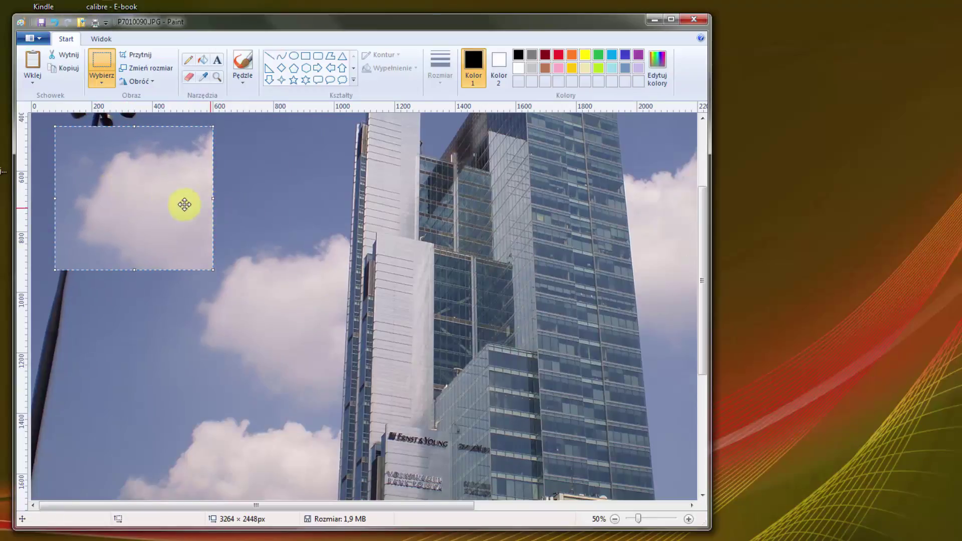
click(306, 178)
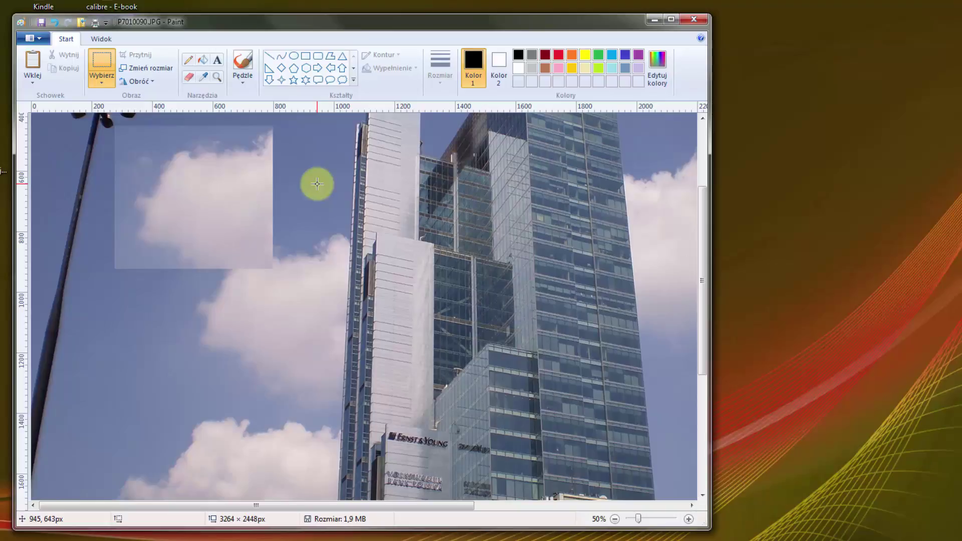
click(54, 22)
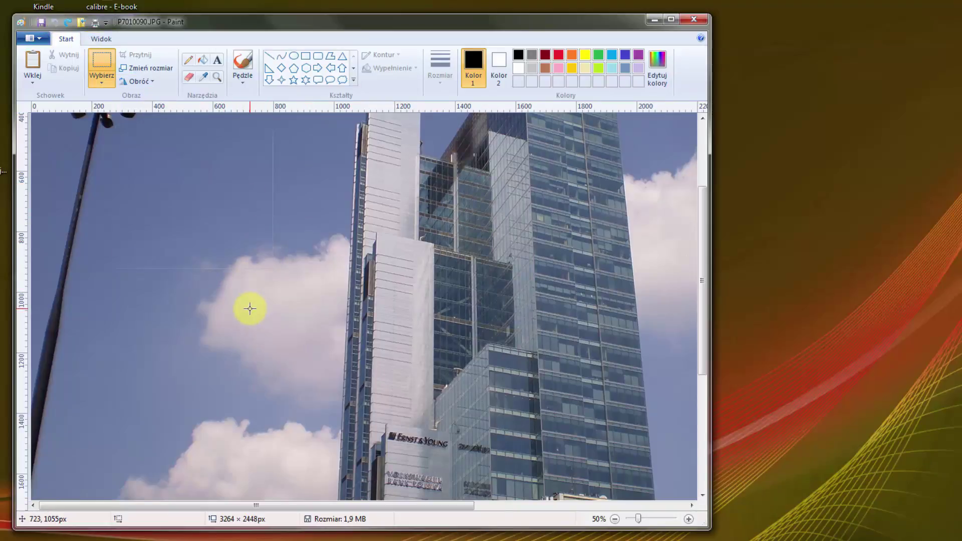
Cut a rectangle of about 607 × 441 px around the cloud, paste it back lower in the photo, and undo both changes.
drag(132, 263, 316, 396)
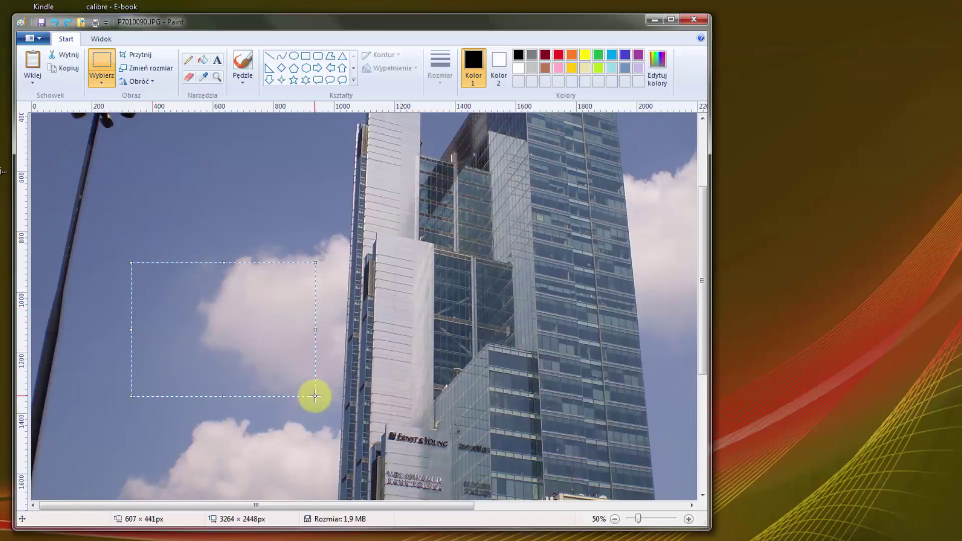
right_click(256, 293)
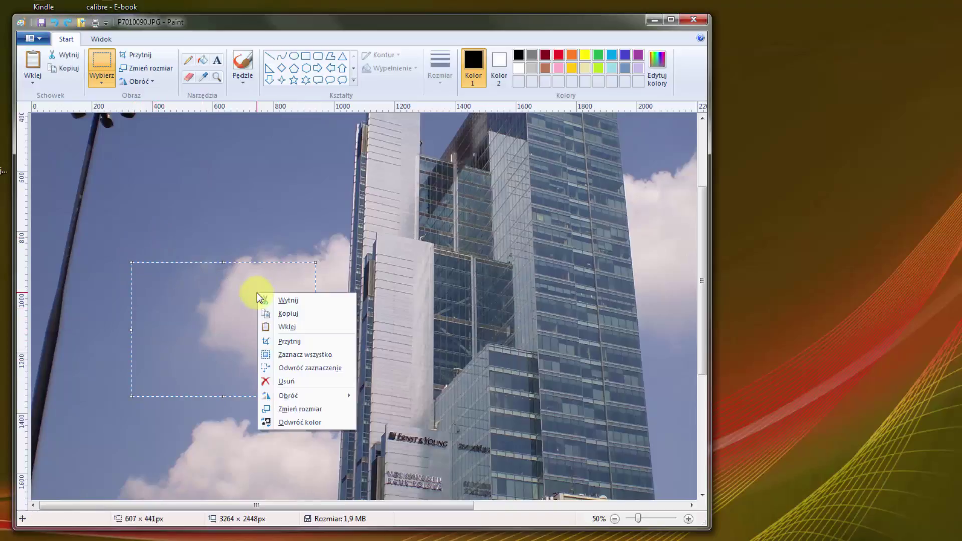
click(302, 300)
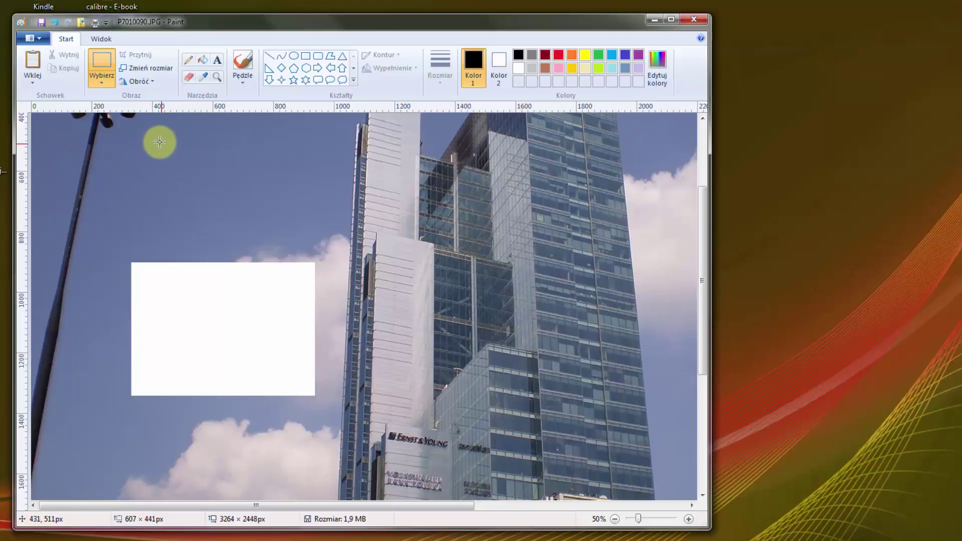
right_click(131, 140)
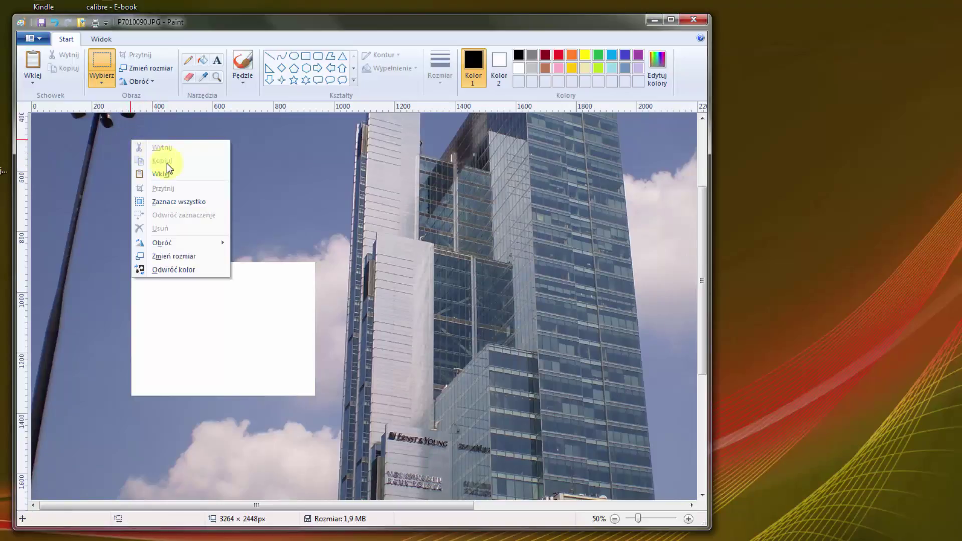
click(181, 173)
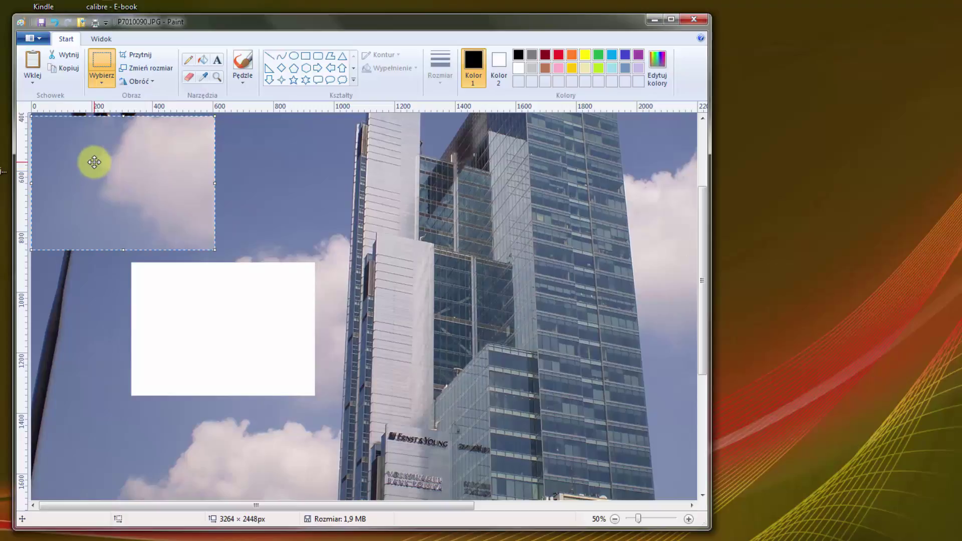
drag(95, 162, 221, 382)
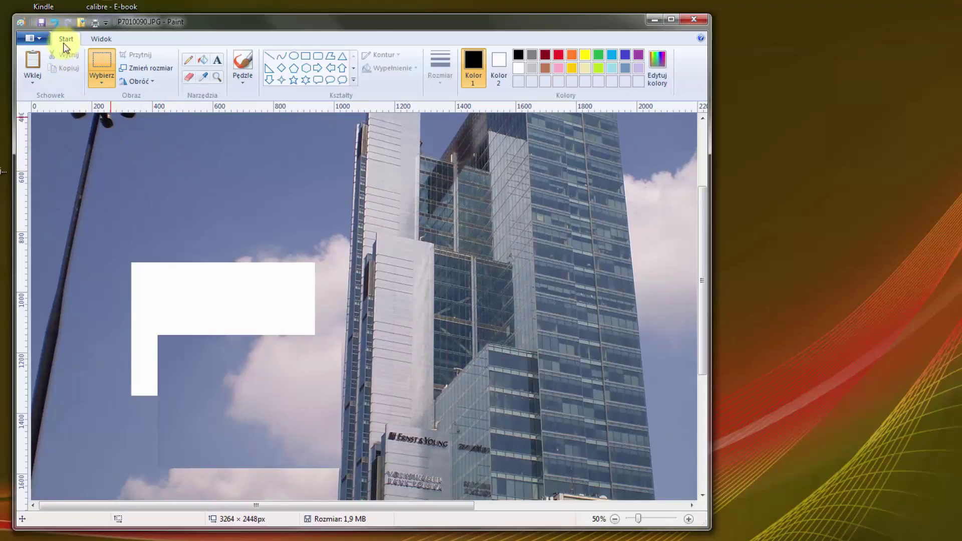
click(55, 23)
click(55, 23)
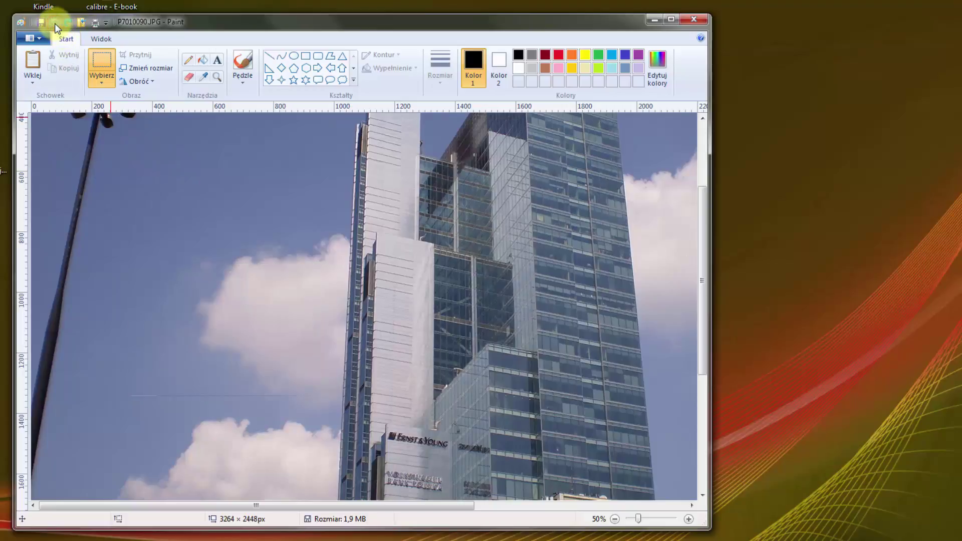
Select about 367 × 491 px of the cloud, place a duplicate beside the lamp post without cutting the original, and undo it.
drag(223, 226, 328, 370)
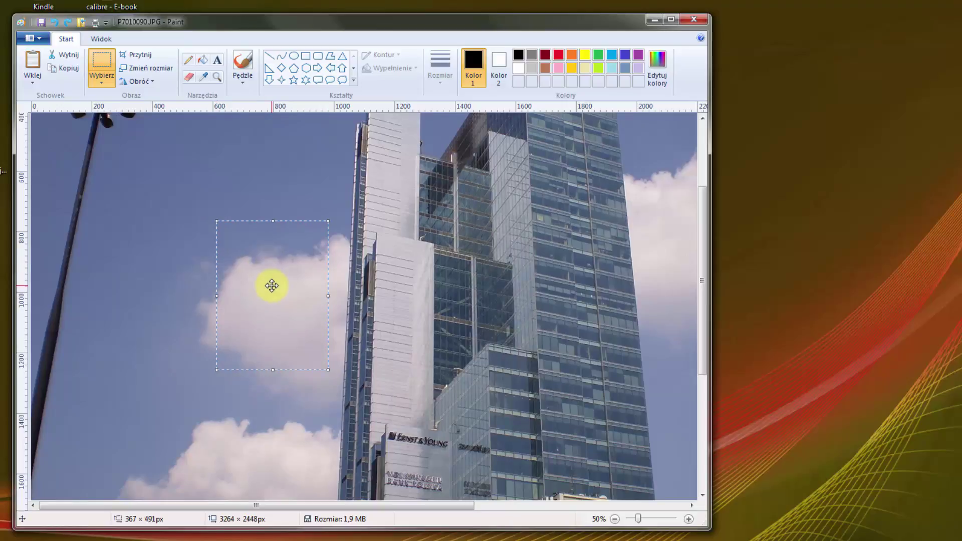
drag(271, 286, 131, 339)
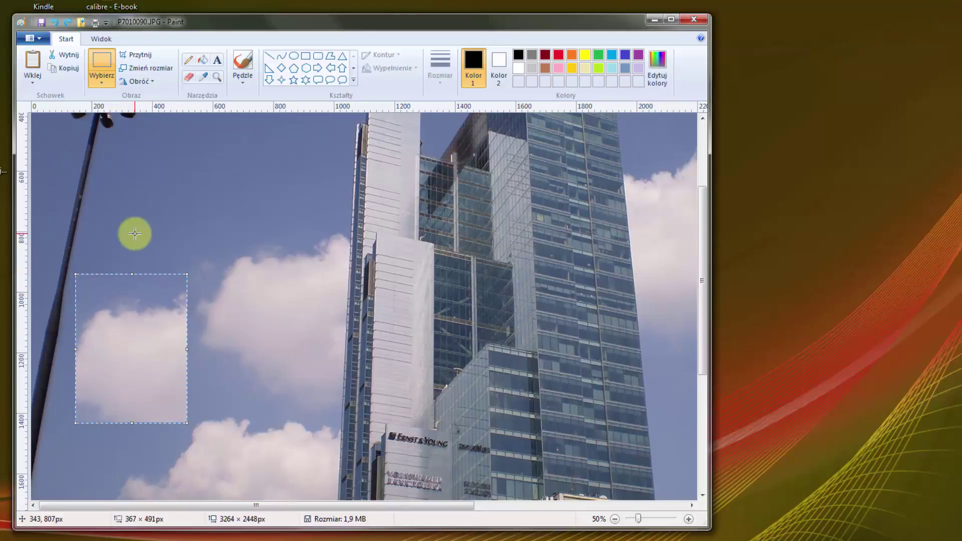
click(55, 22)
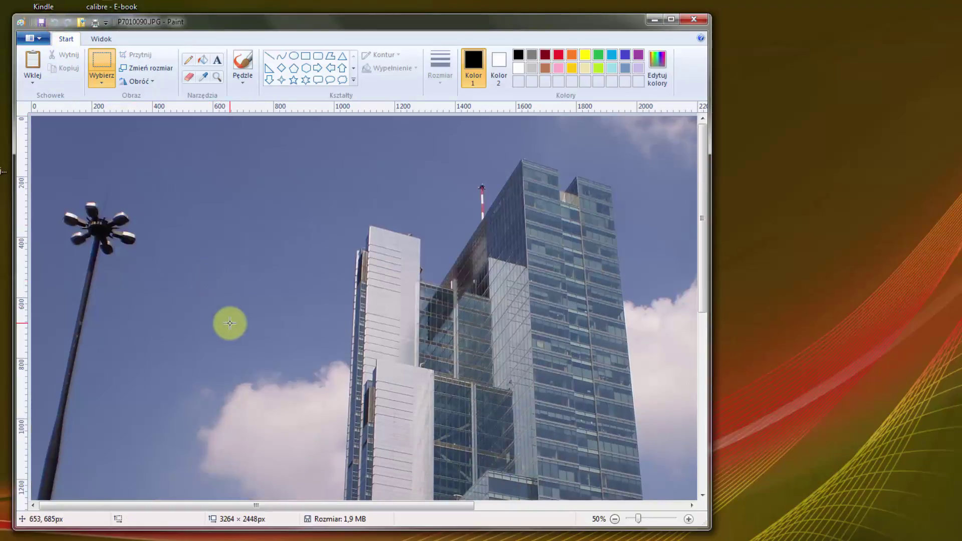
Move a cloud selection of about 407 × 395 px up into the open sky, deselect it, and undo the move.
drag(210, 343, 333, 462)
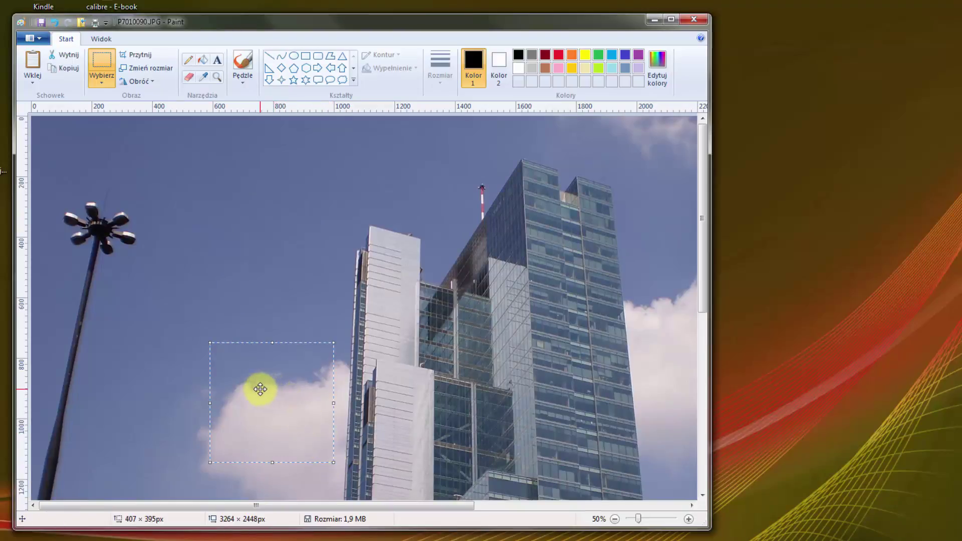
drag(260, 389, 213, 216)
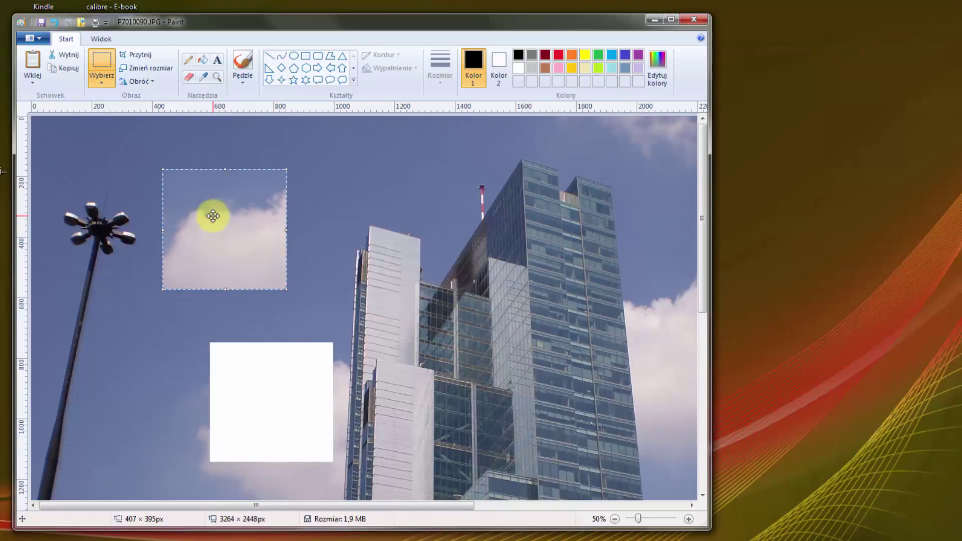
click(126, 151)
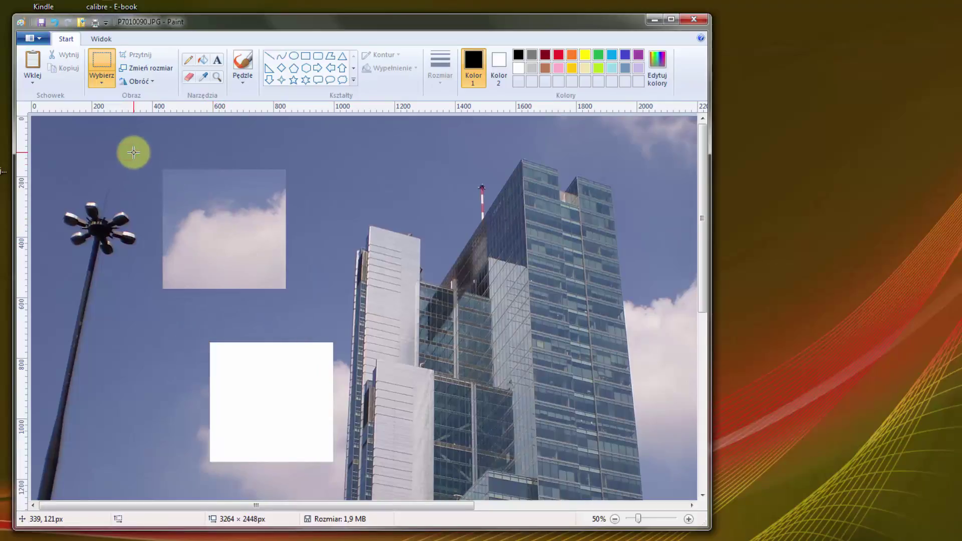
click(55, 22)
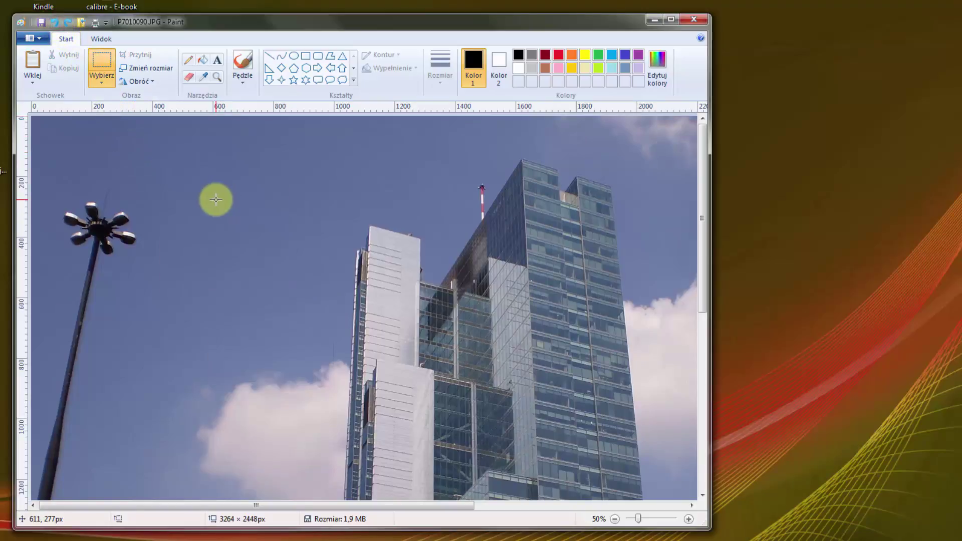
Crop the photo to a rectangle of about 1183 × 825 px around the upper part of the skyscraper, and undo the crop.
drag(213, 188, 571, 437)
click(98, 83)
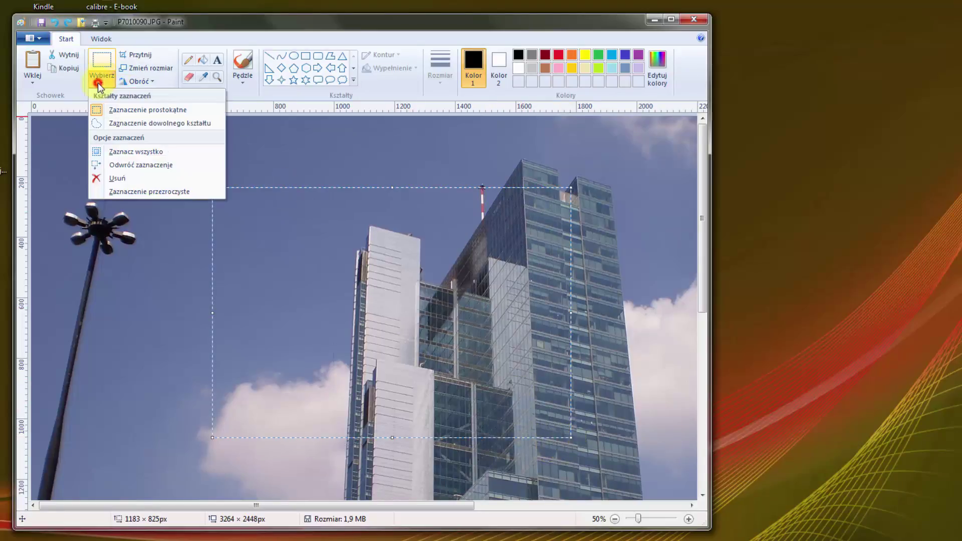
click(97, 83)
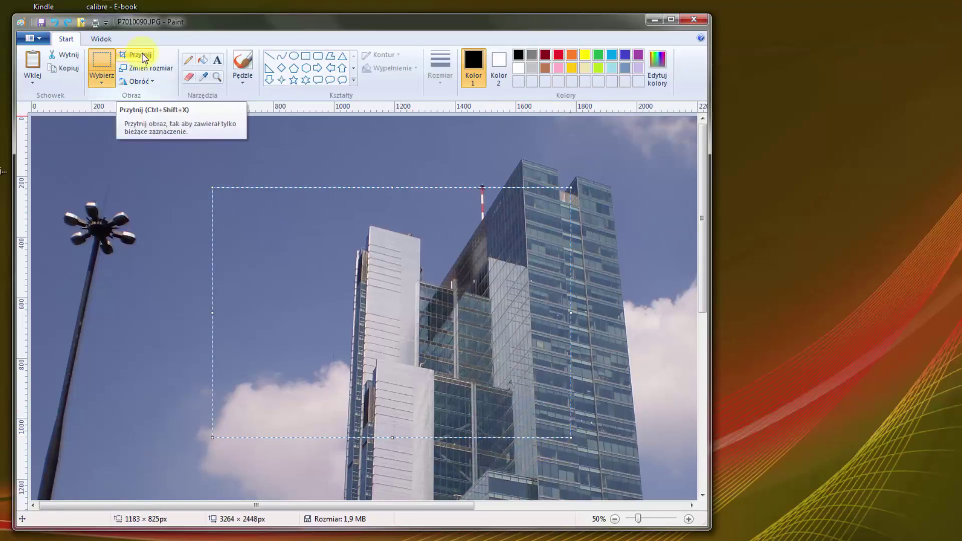
click(142, 55)
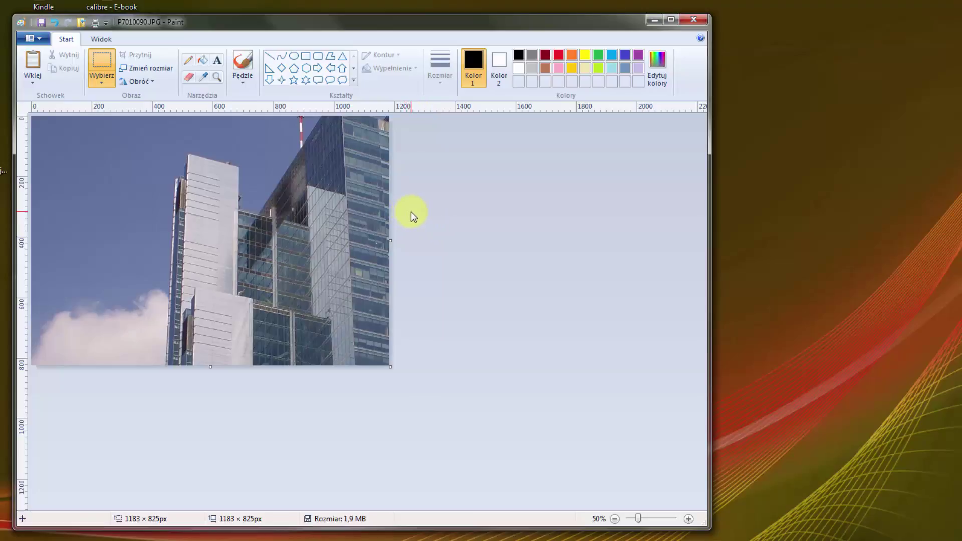
click(54, 22)
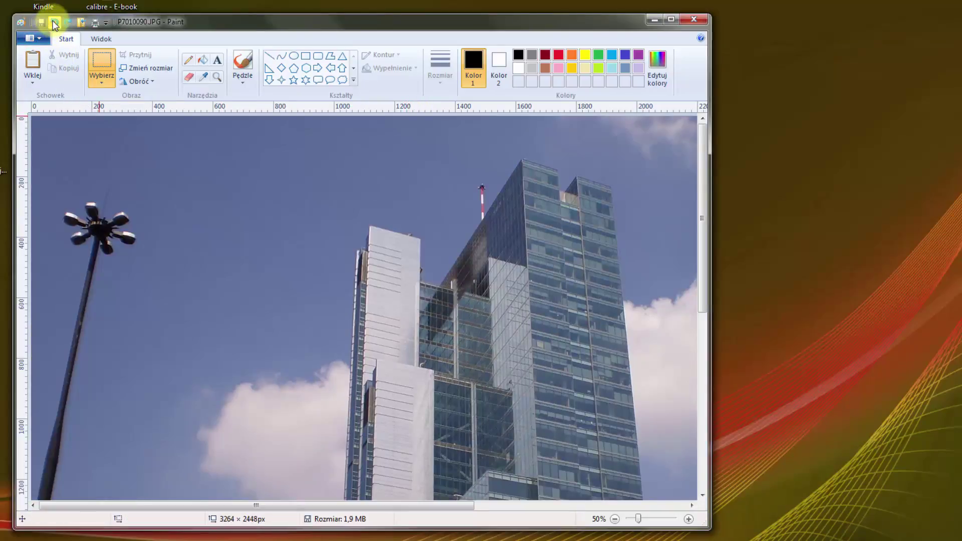
Outline part of the cloud with the free-form selection and place two duplicates of it above and beside the original cloud.
click(102, 78)
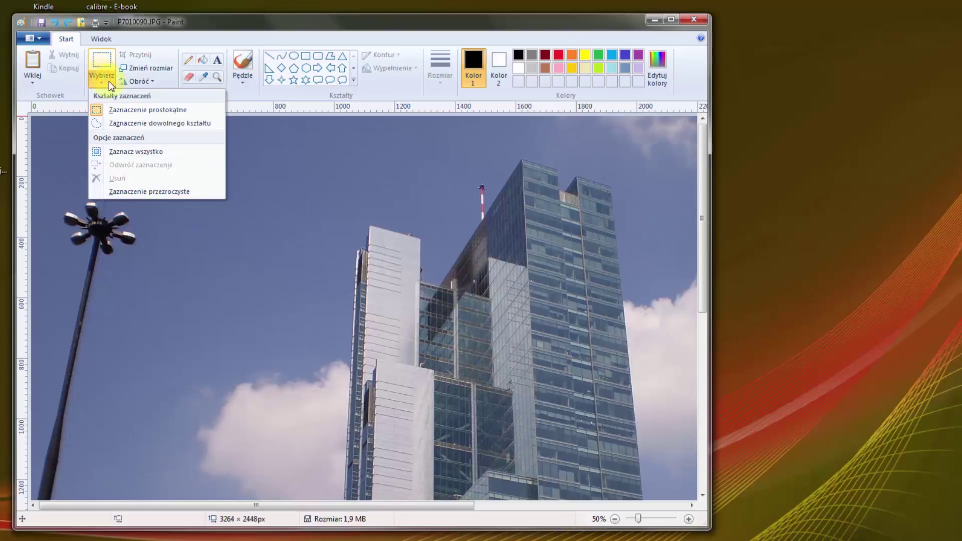
click(147, 124)
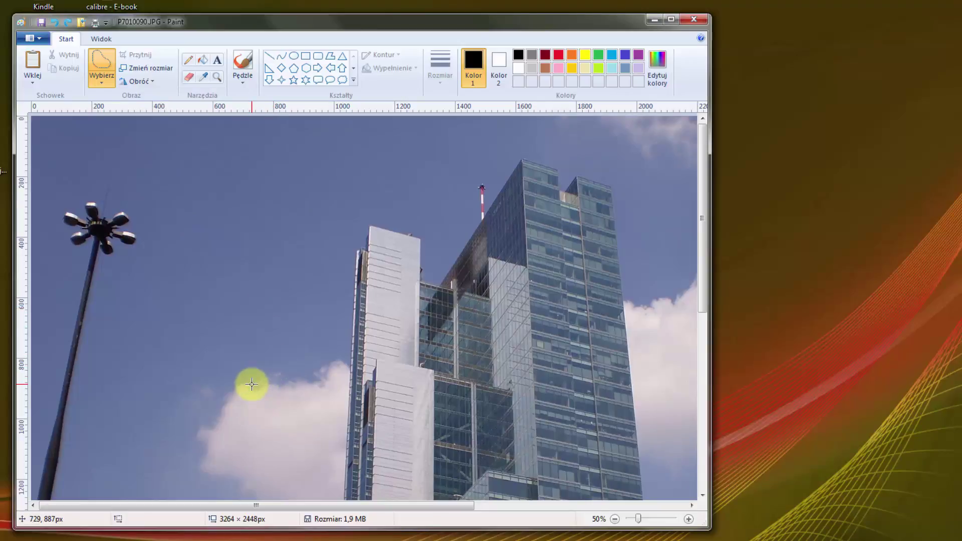
mouse_move(252, 384)
mouse_down()
mouse_move(228, 402)
mouse_move(217, 430)
mouse_move(197, 434)
mouse_move(209, 447)
mouse_move(202, 468)
mouse_move(243, 477)
mouse_move(245, 491)
mouse_move(283, 473)
mouse_move(250, 385)
mouse_up()
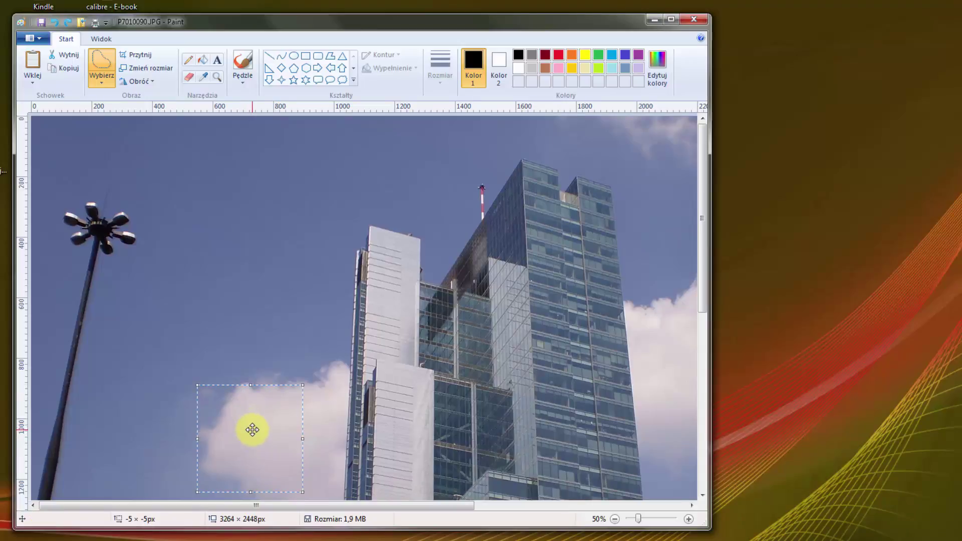
drag(252, 430, 215, 382)
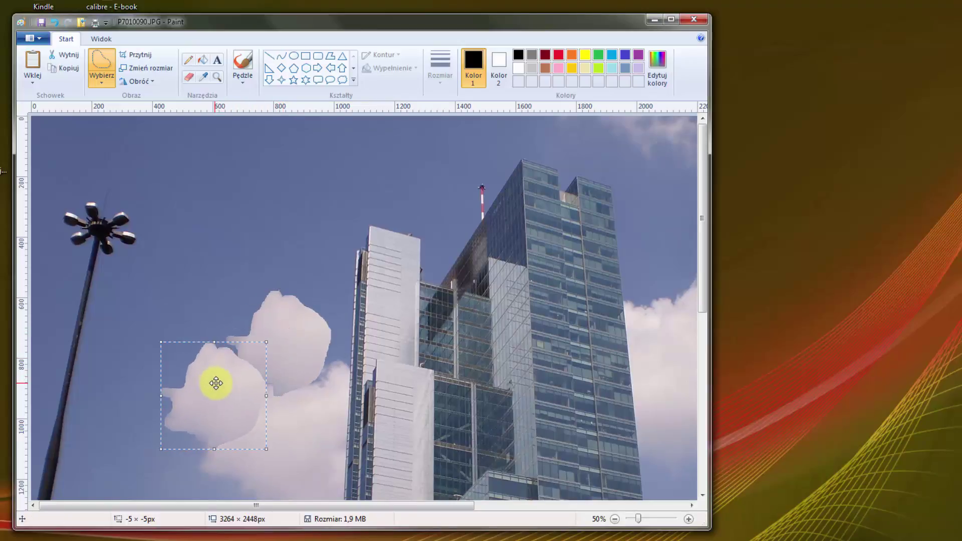
click(102, 78)
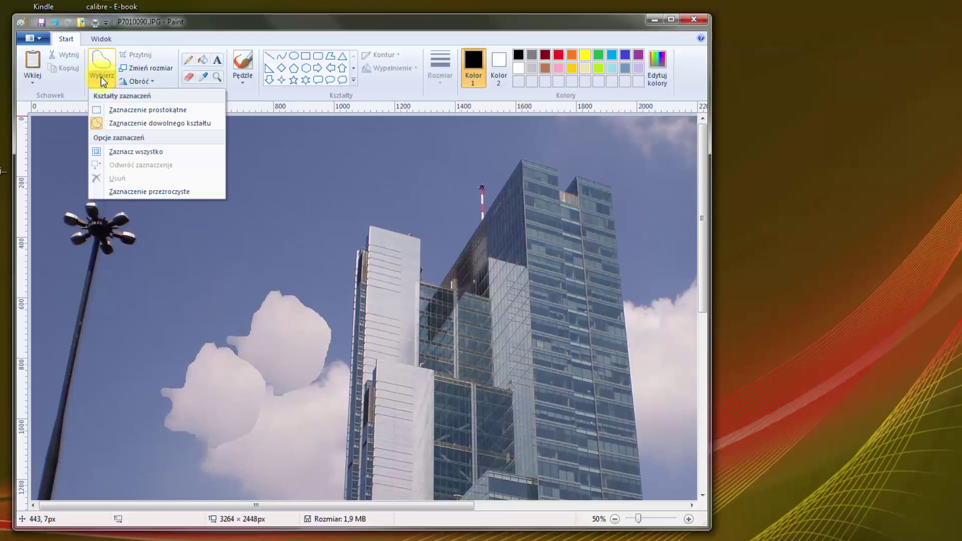
click(216, 31)
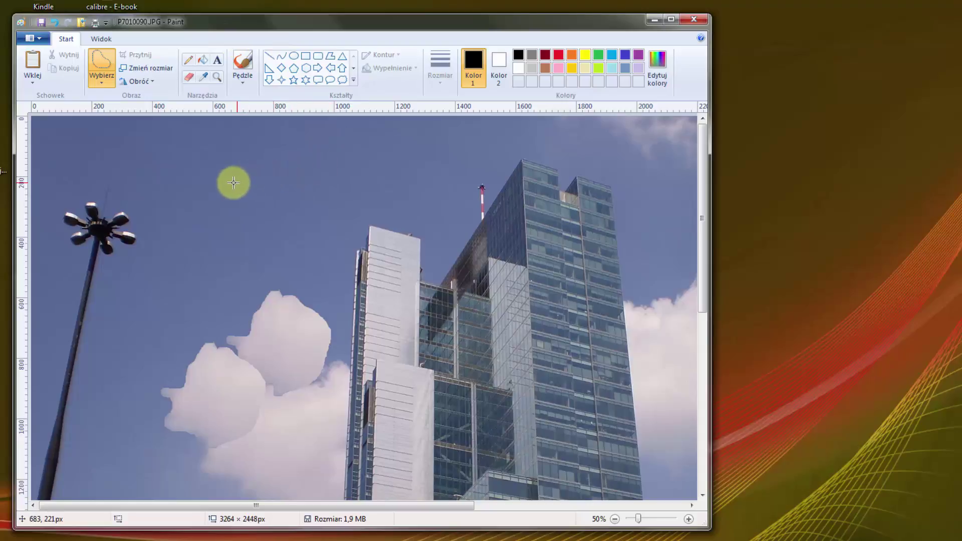
drag(234, 181, 476, 341)
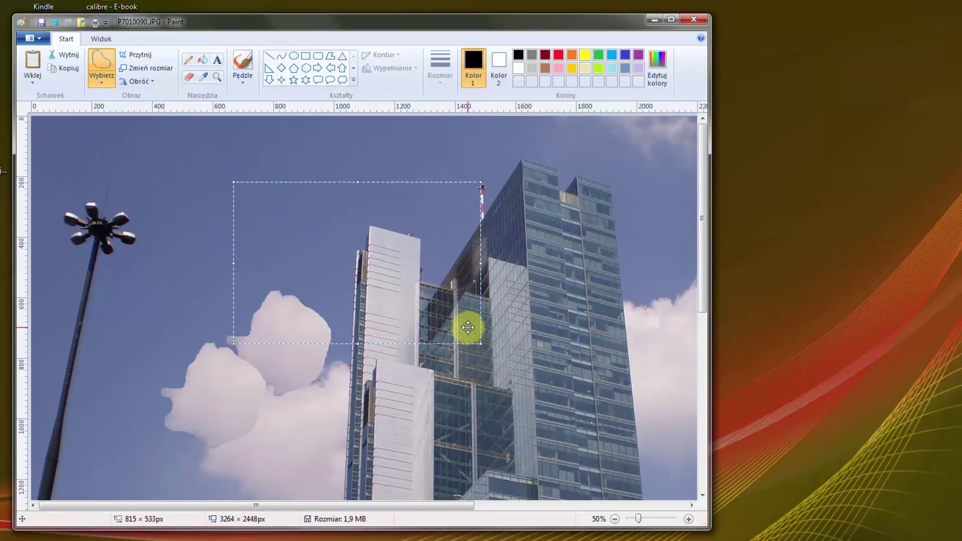
click(186, 173)
Select a rectangle of about 1275 × 803 px over the buildings, invert the selection to delete everything outside it, and undo the deletion.
click(103, 83)
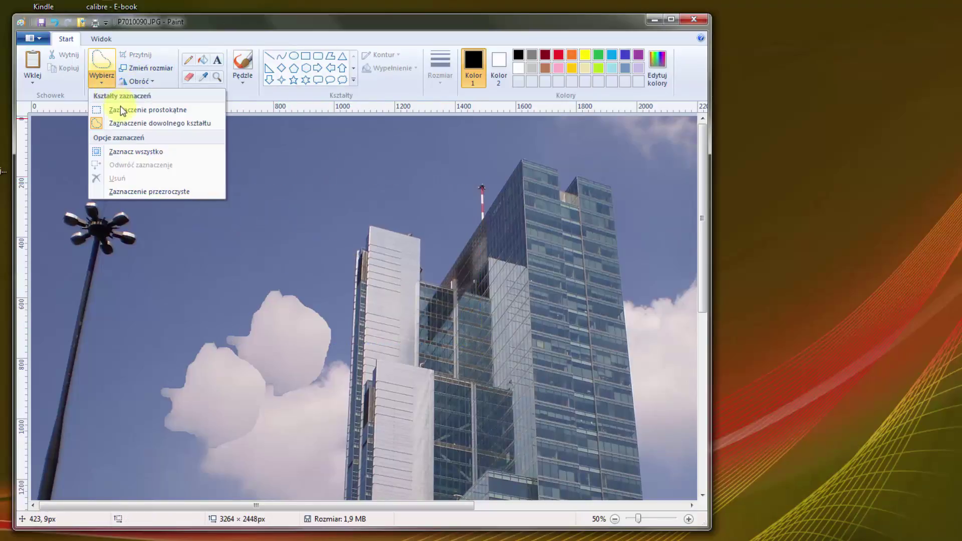
click(122, 109)
drag(209, 190, 597, 432)
click(99, 77)
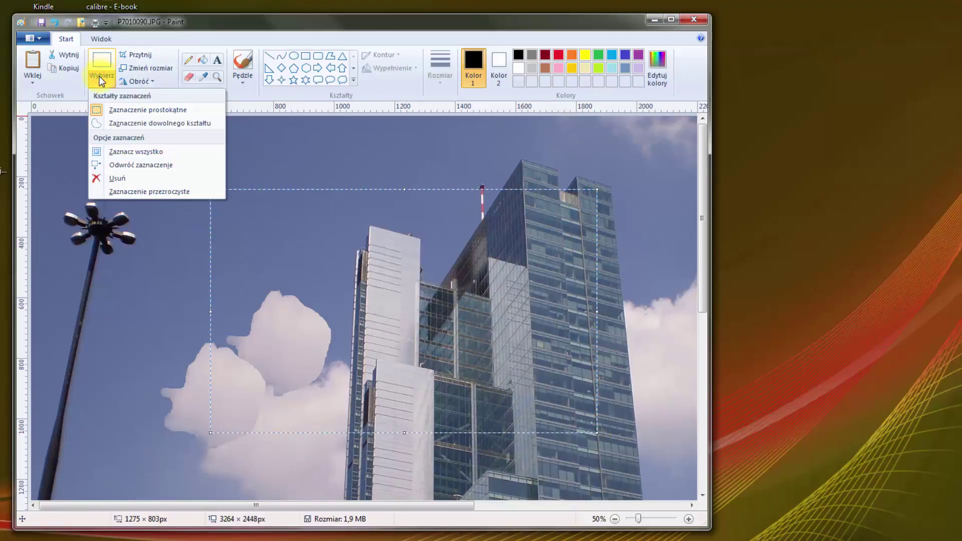
click(137, 164)
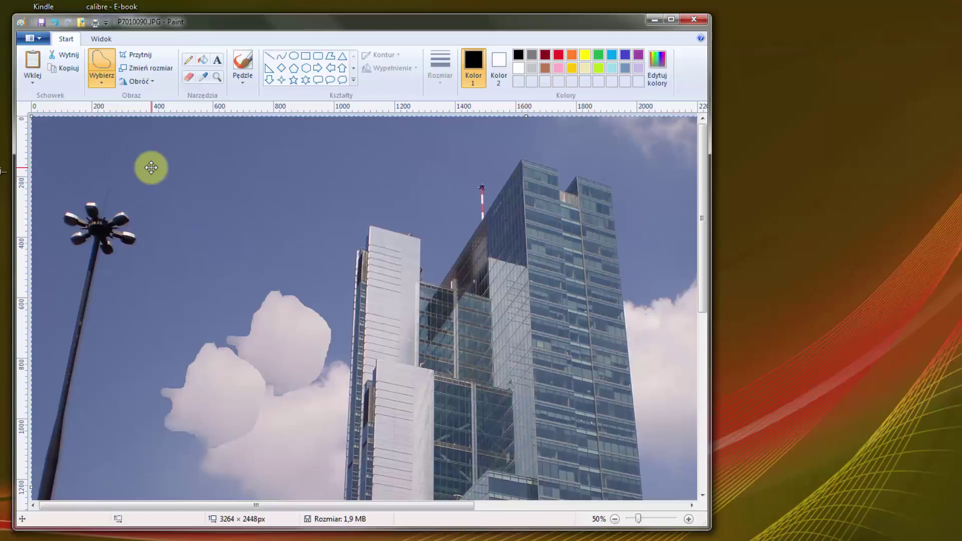
key(Delete)
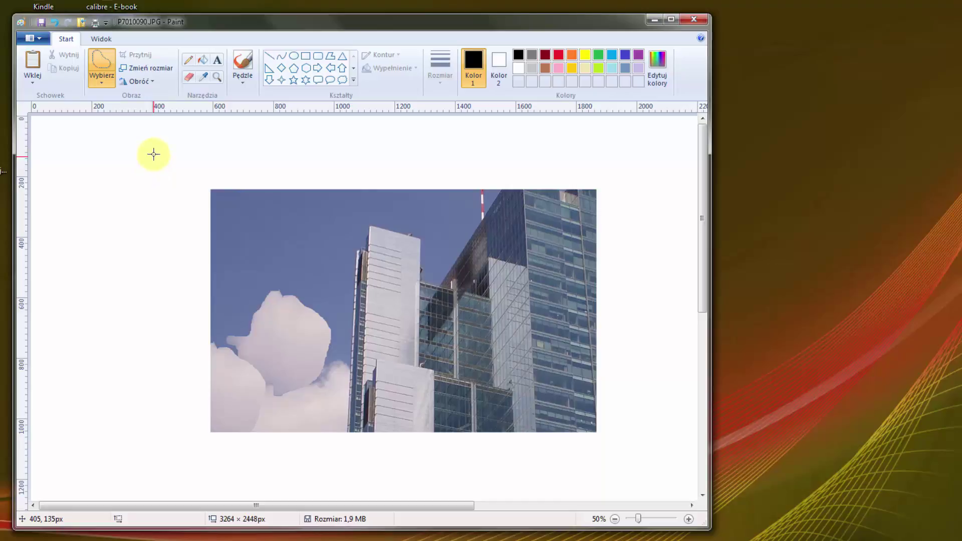
click(54, 22)
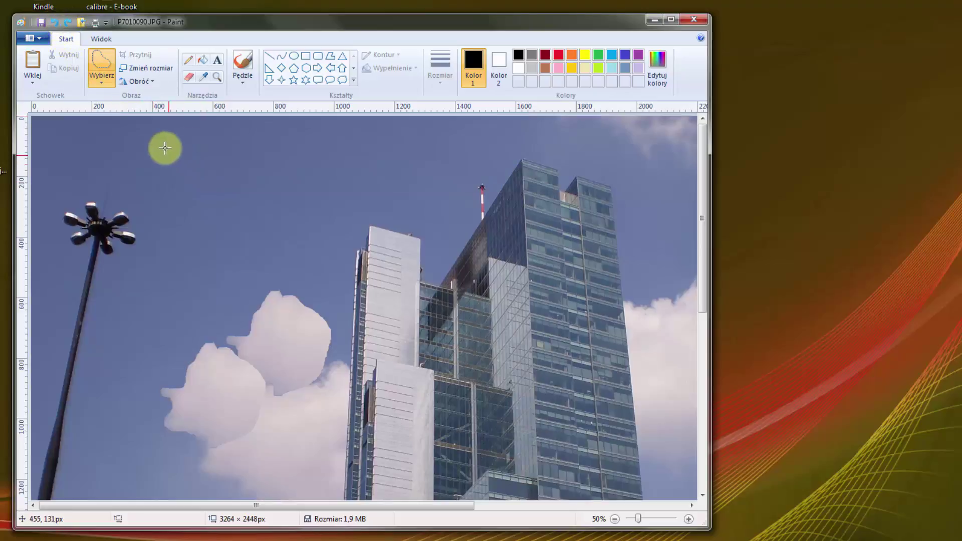